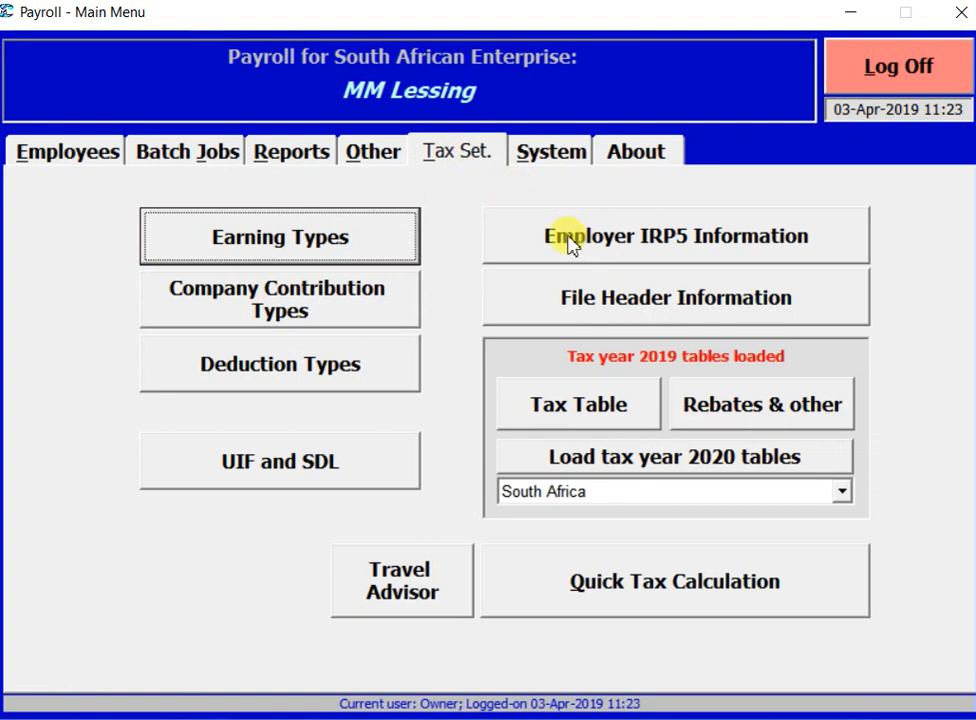
Step: Accept the employer IRP5 details and the electronic certificate file header information unchanged
click(686, 243)
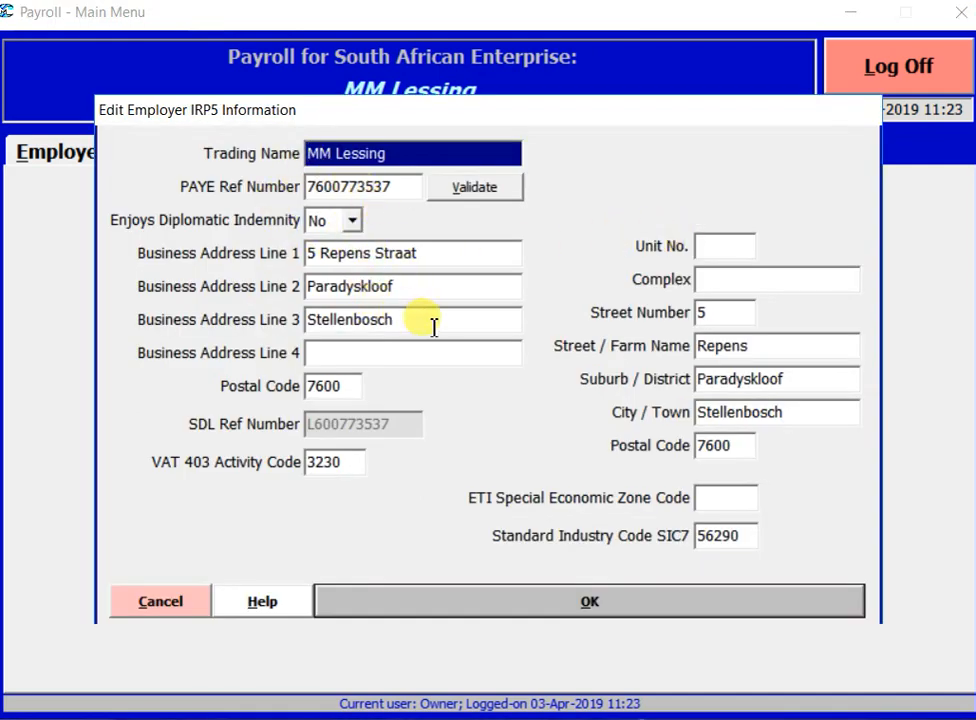
click(676, 603)
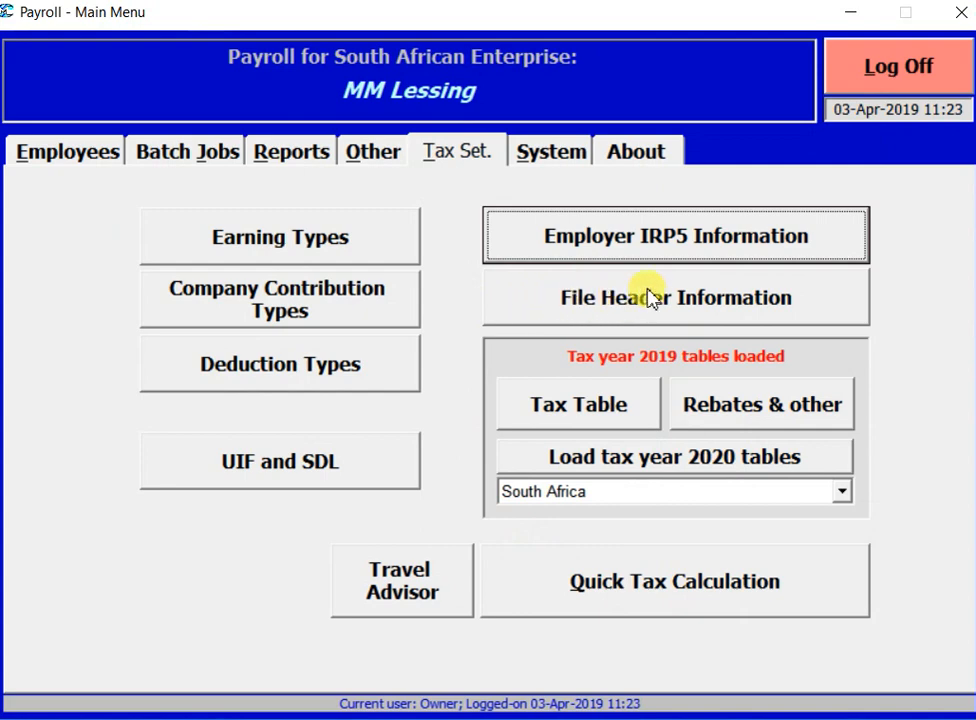
click(684, 296)
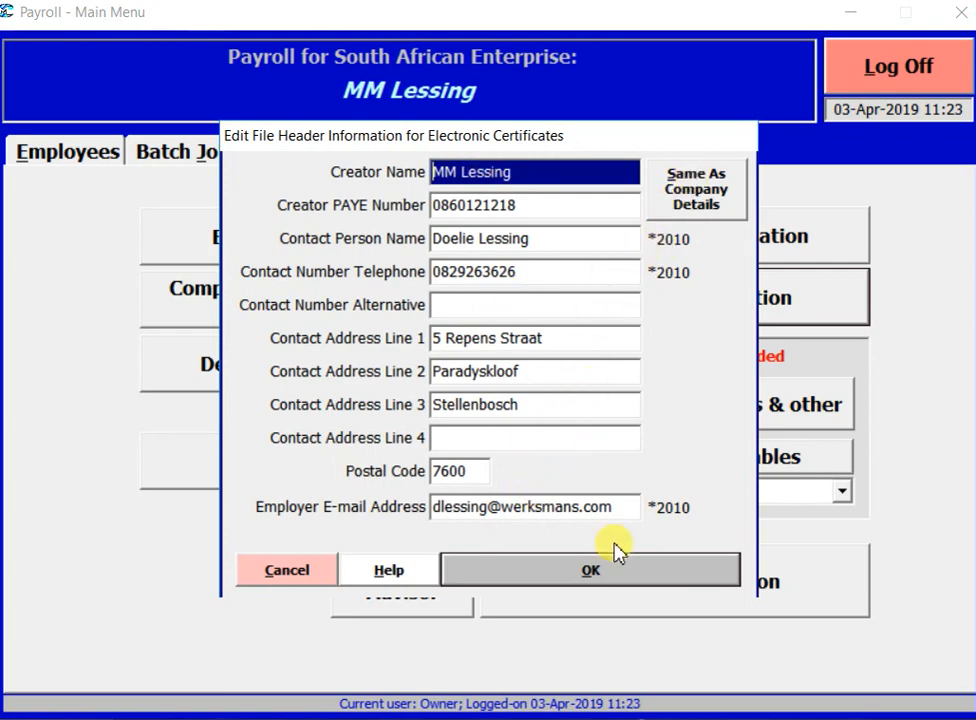
click(629, 570)
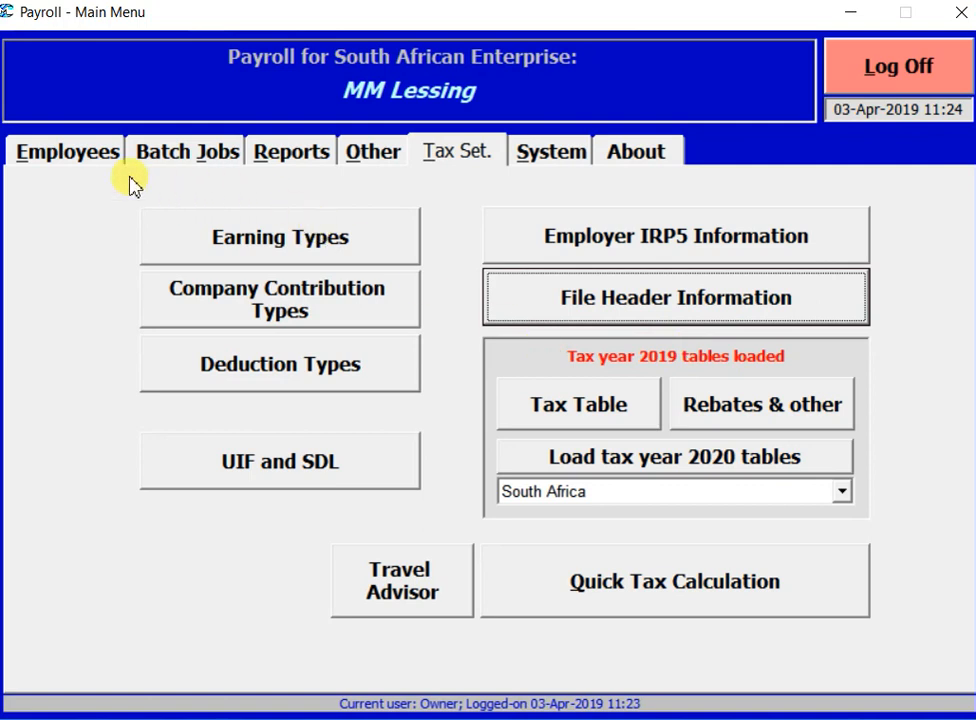
Step: Review the employee's general info, postal address type and banking details without saving changes
click(76, 155)
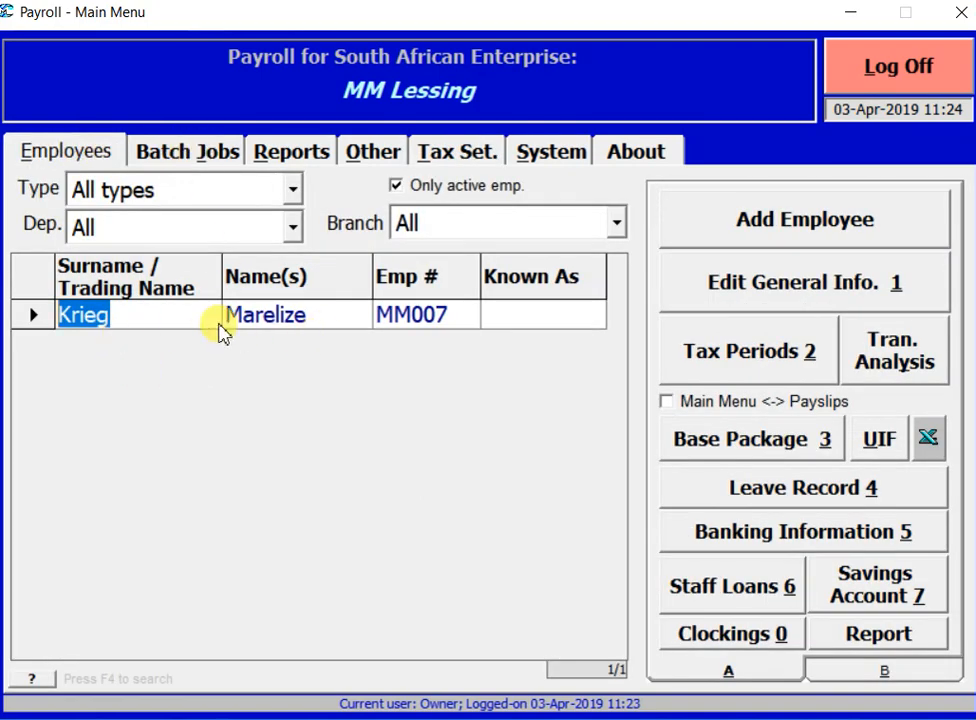
click(810, 288)
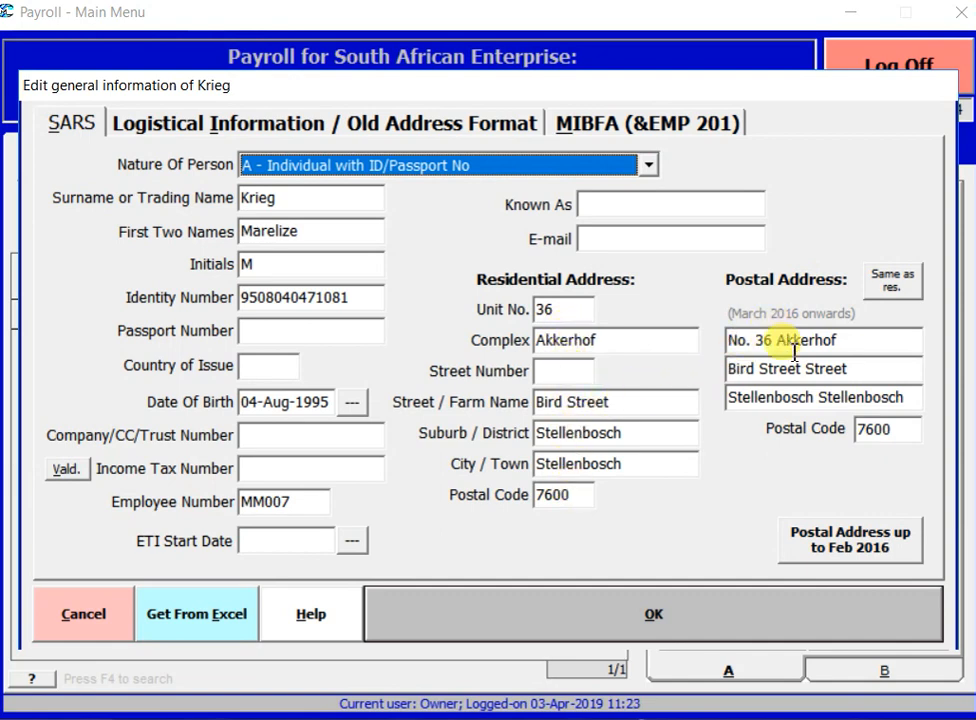
click(852, 540)
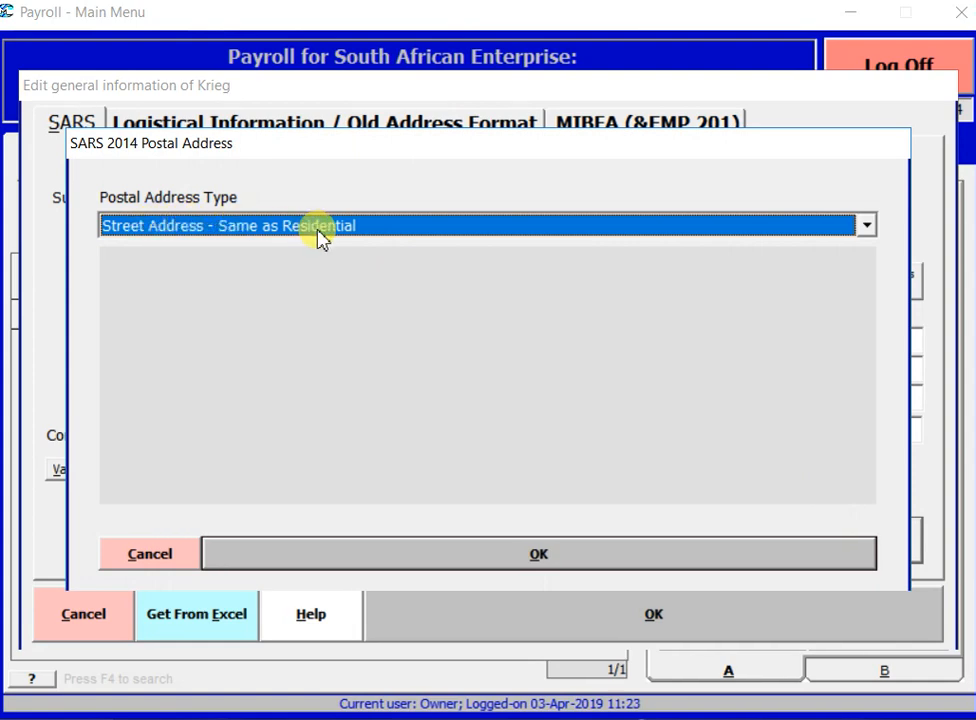
click(625, 560)
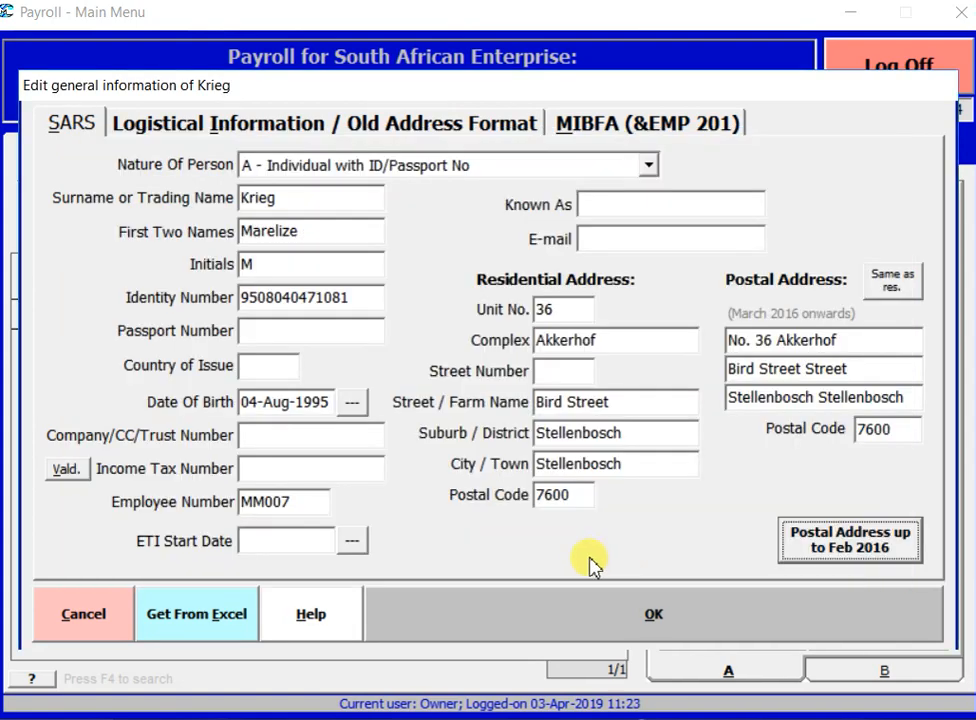
click(82, 616)
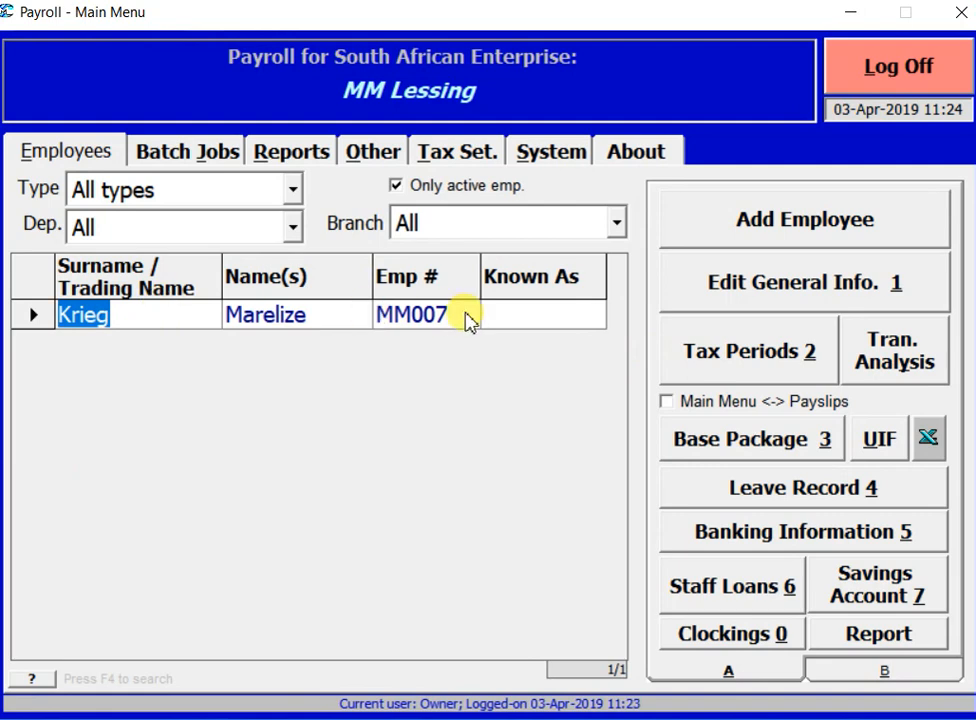
click(736, 533)
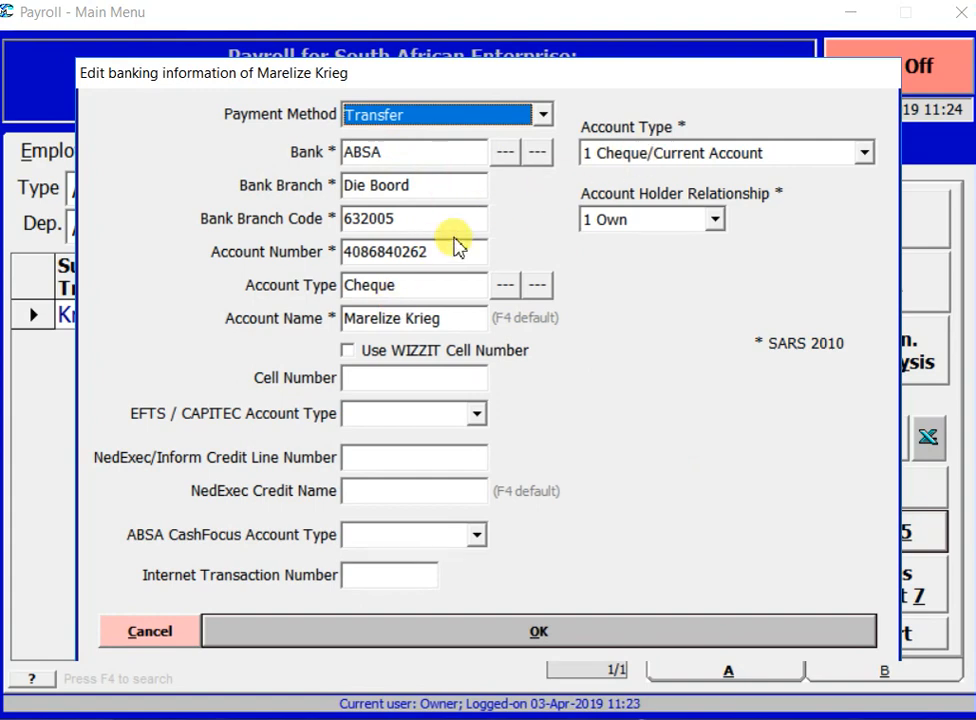
click(491, 634)
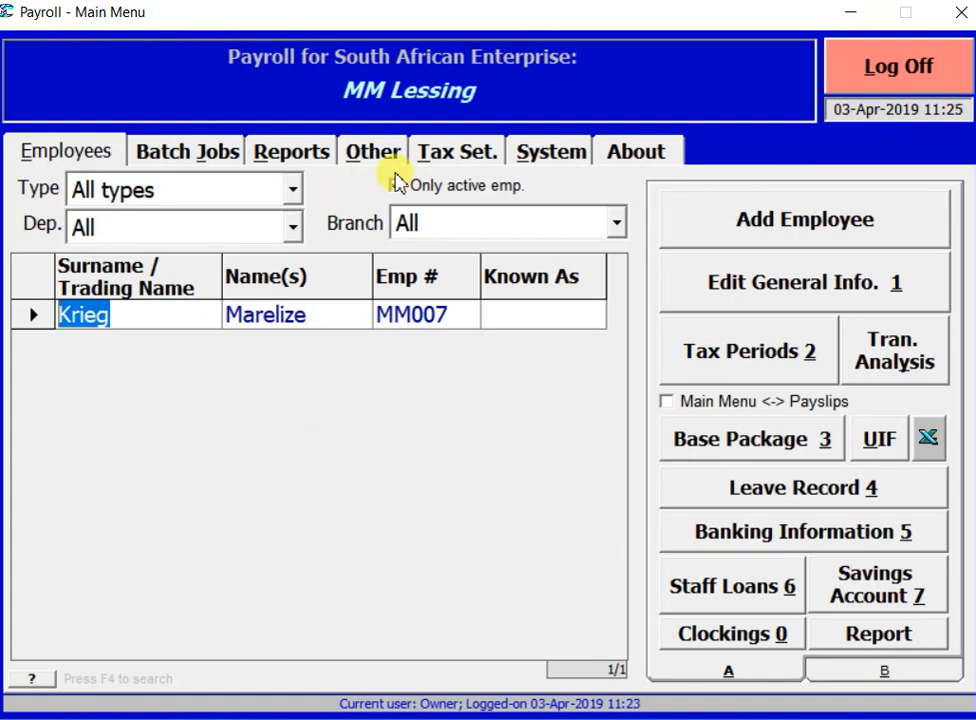
Step: Run the last-period SITE and PAYE preparation, setting periods worked equal to 10 pay periods
click(224, 153)
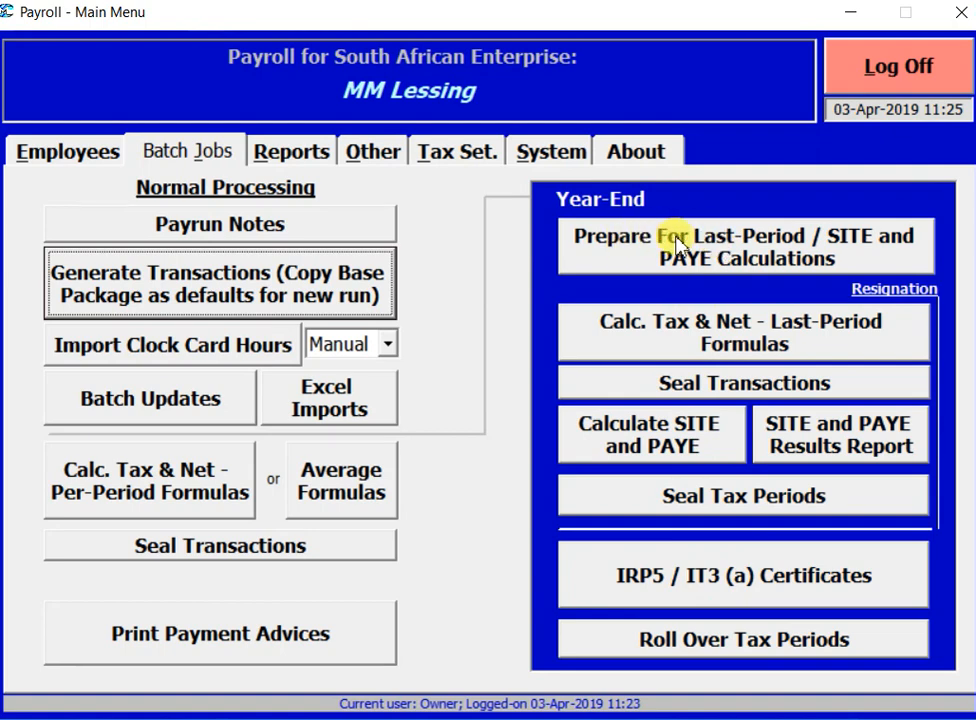
click(738, 246)
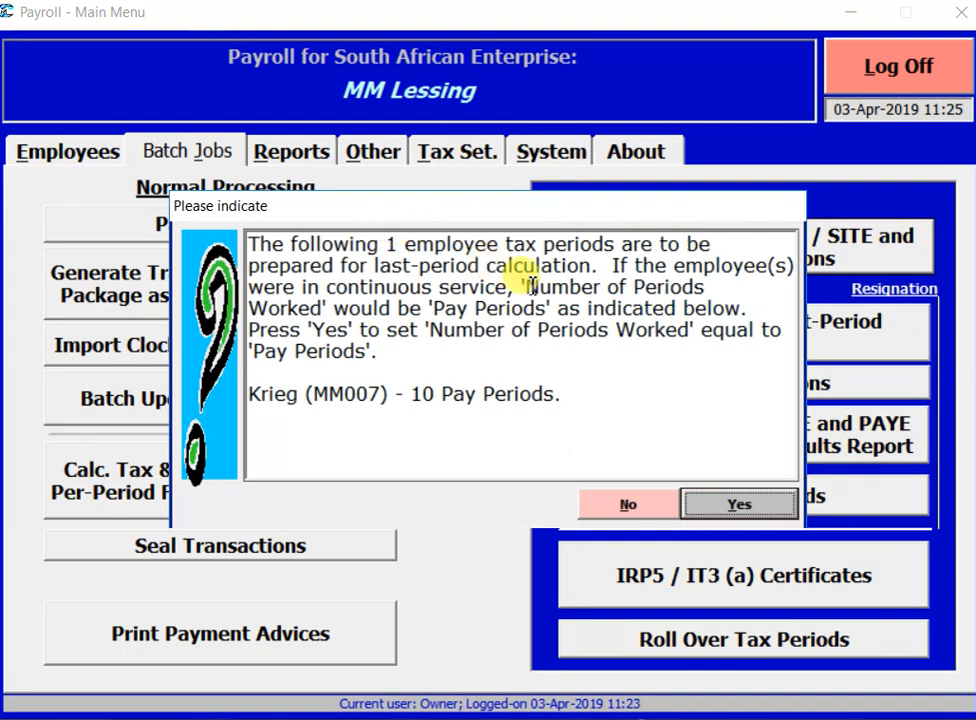
click(740, 504)
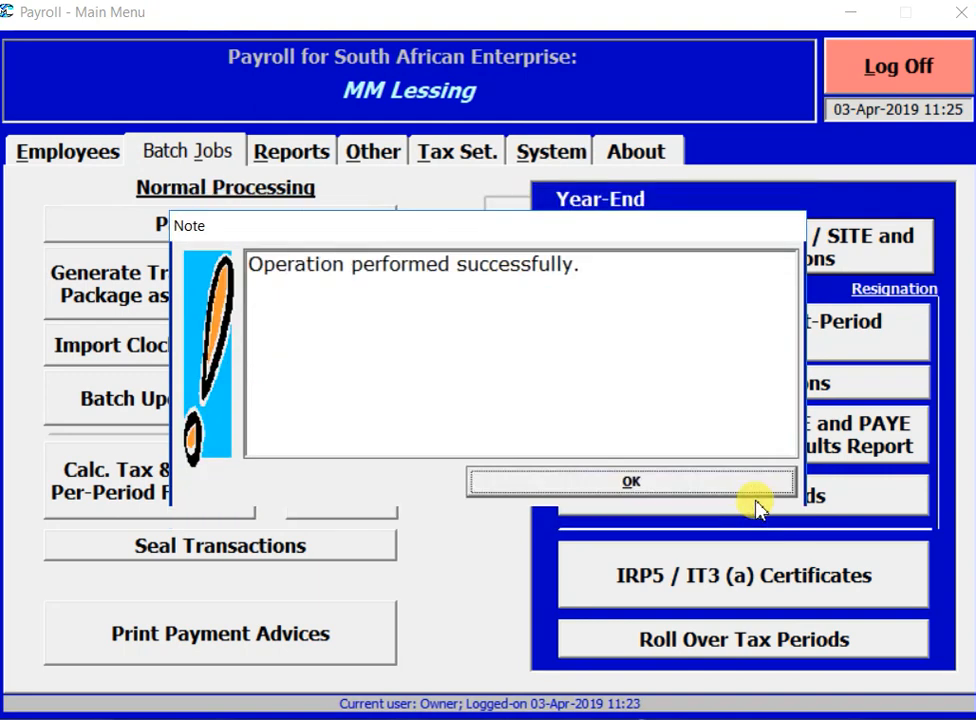
click(734, 493)
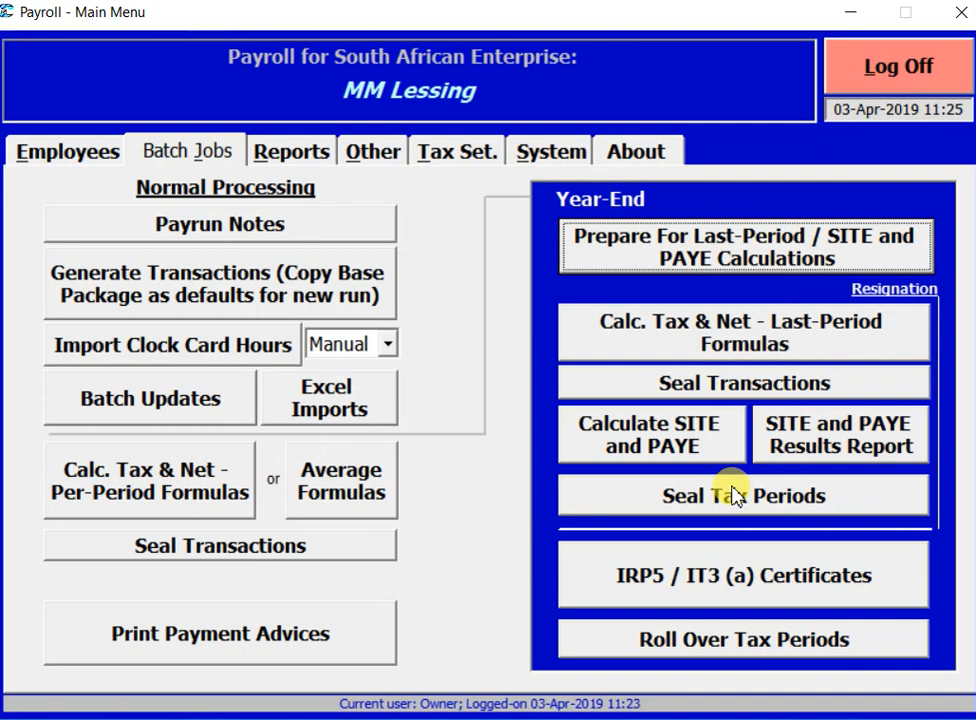
Step: Calculate SITE and PAYE for tax year 2019 for the one listed employee
click(651, 440)
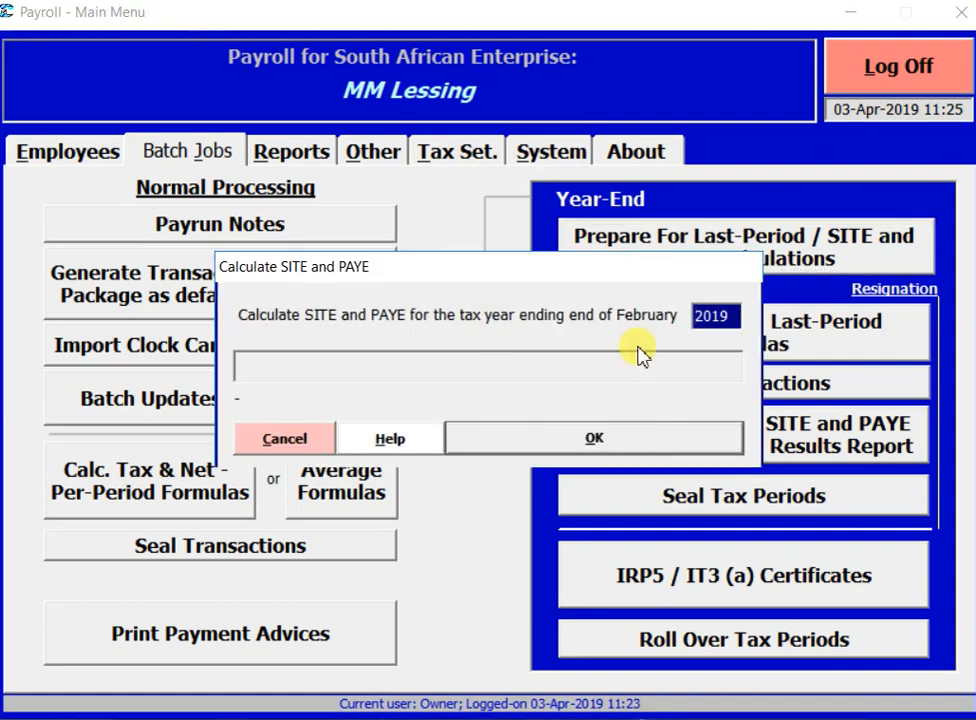
click(671, 440)
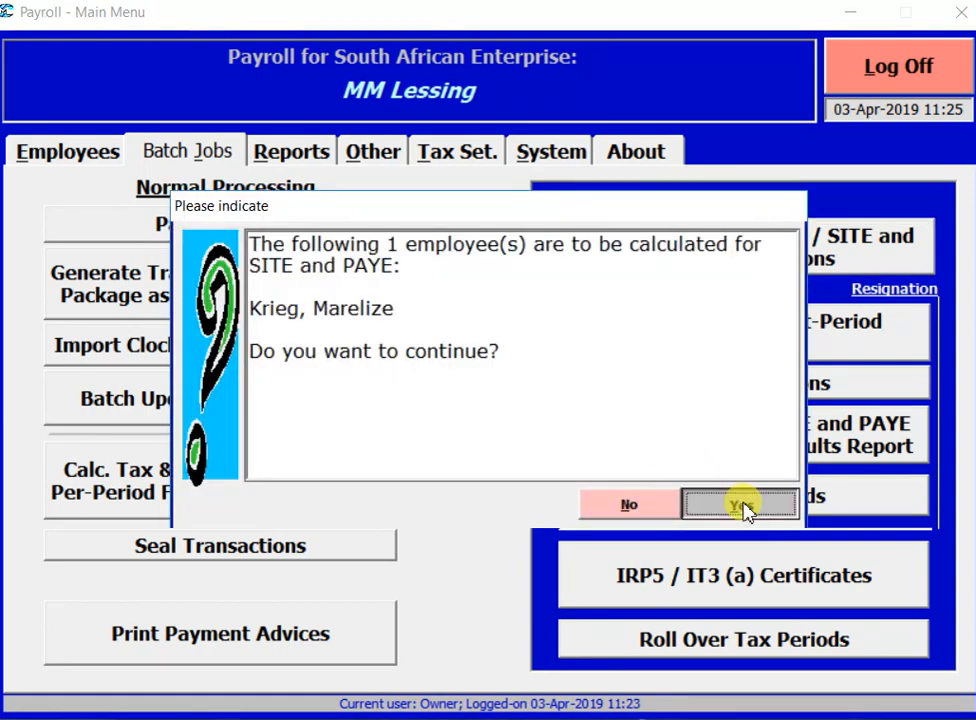
click(742, 506)
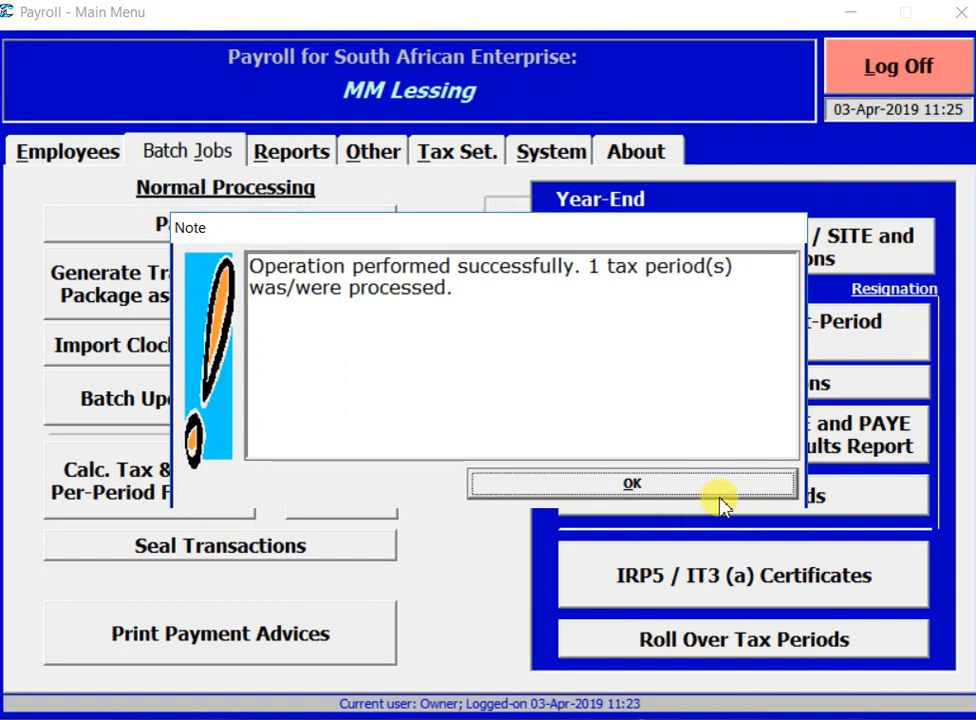
click(714, 487)
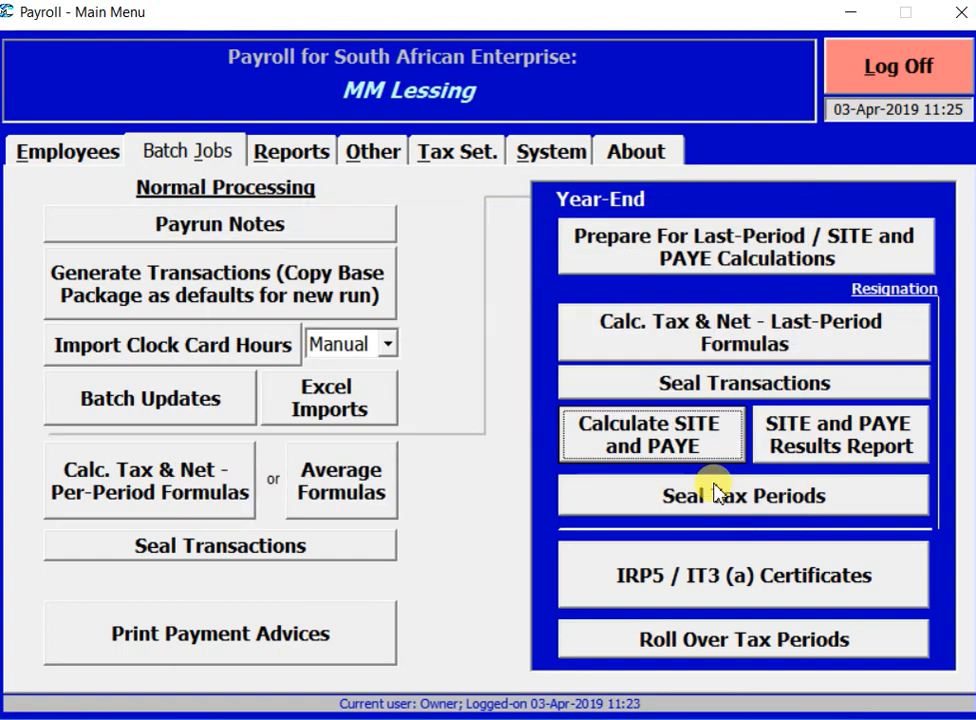
Step: Generate the 2019 SITE and PAYE results report in Excel, then close it unsaved
click(838, 432)
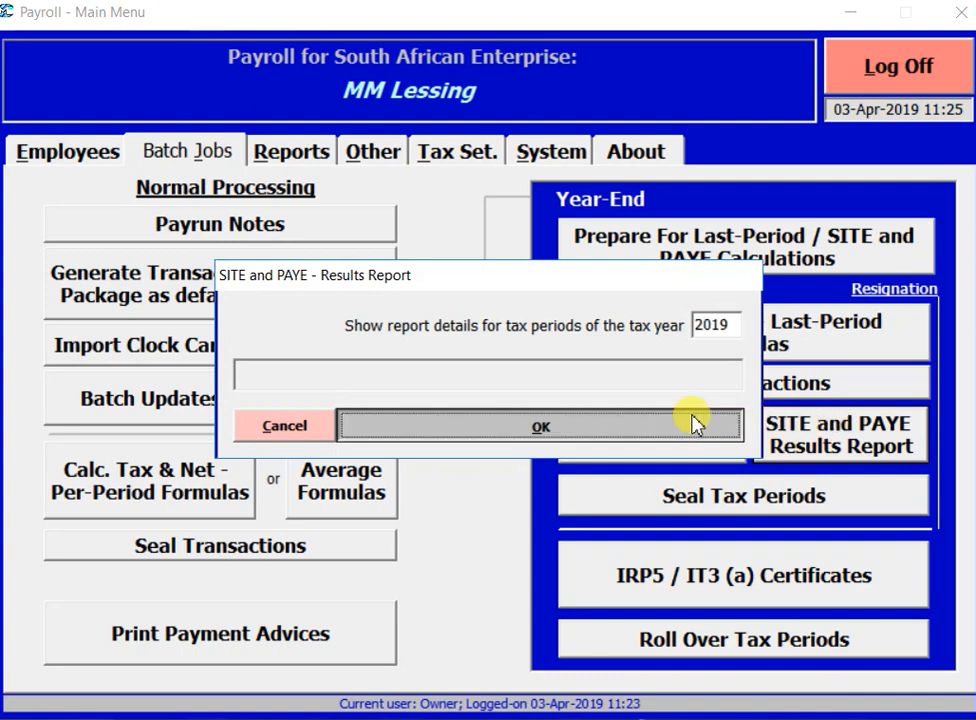
click(697, 424)
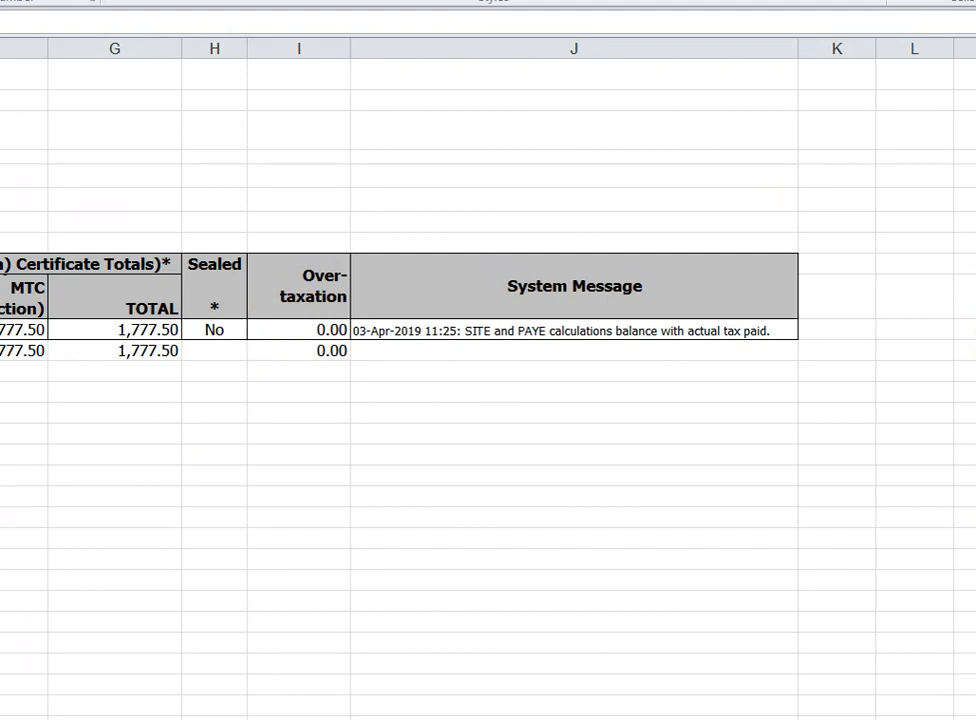
key(alt+F4)
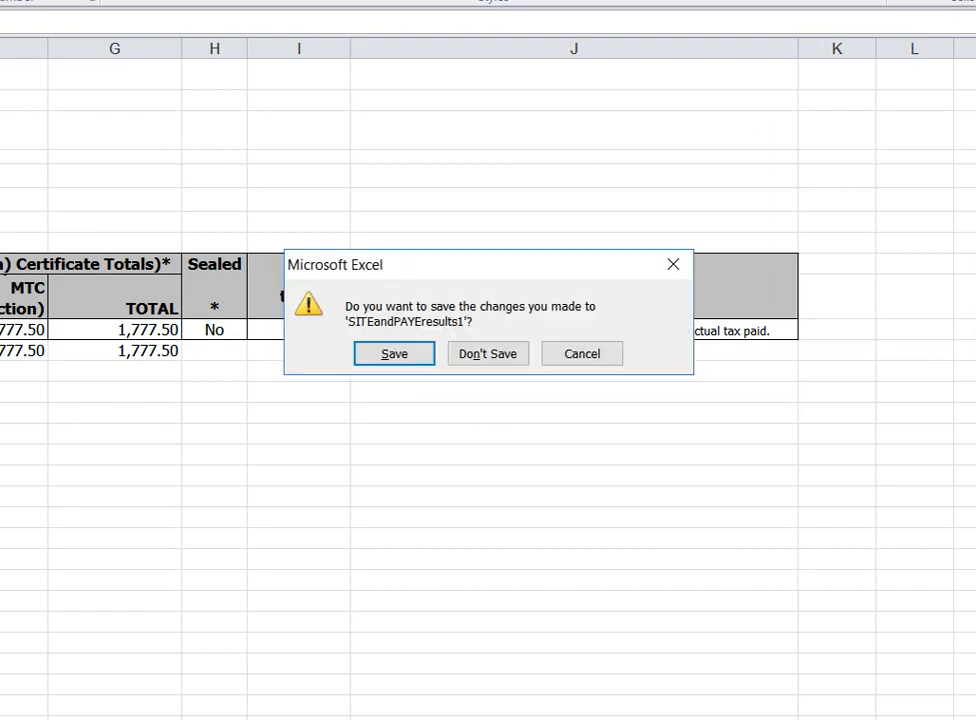
click(496, 356)
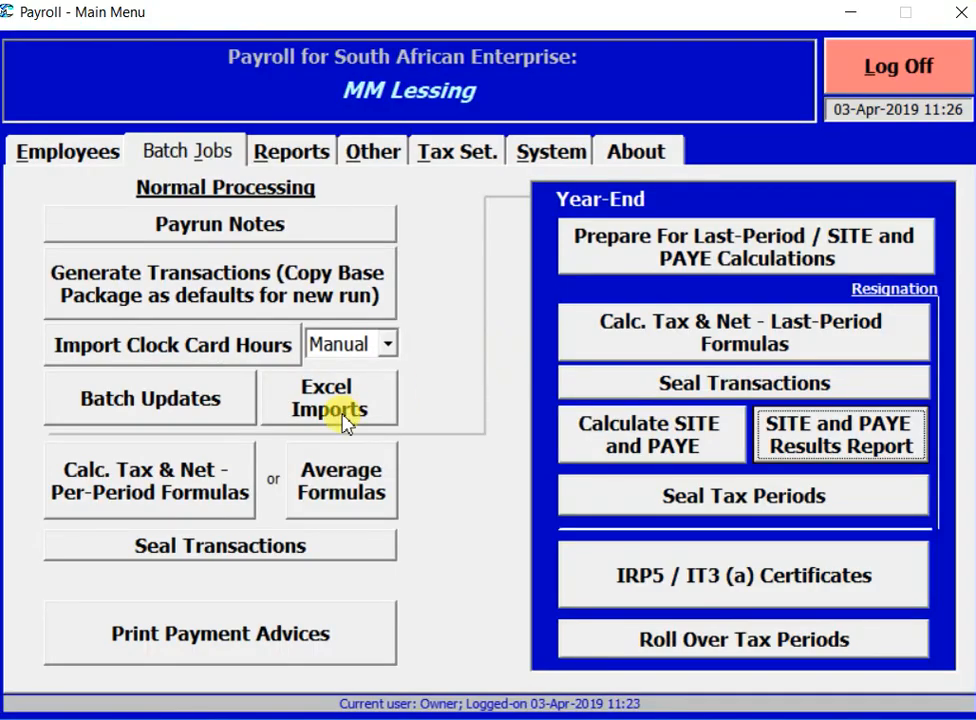
Step: Seal the tax periods for tax year 2019, sealing one tax period
click(745, 496)
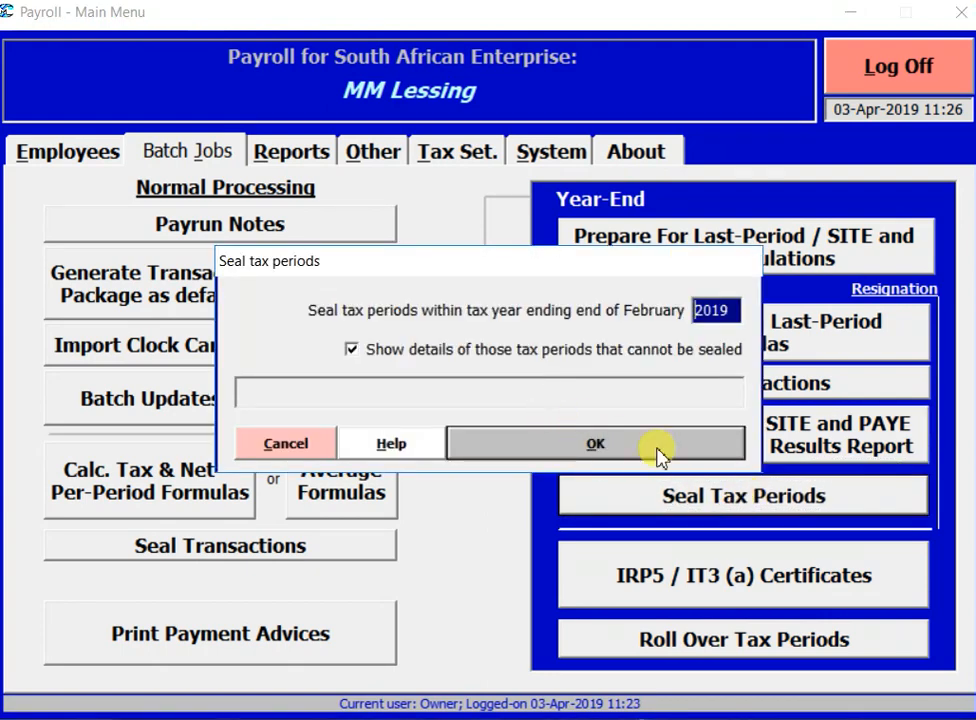
click(661, 447)
click(755, 507)
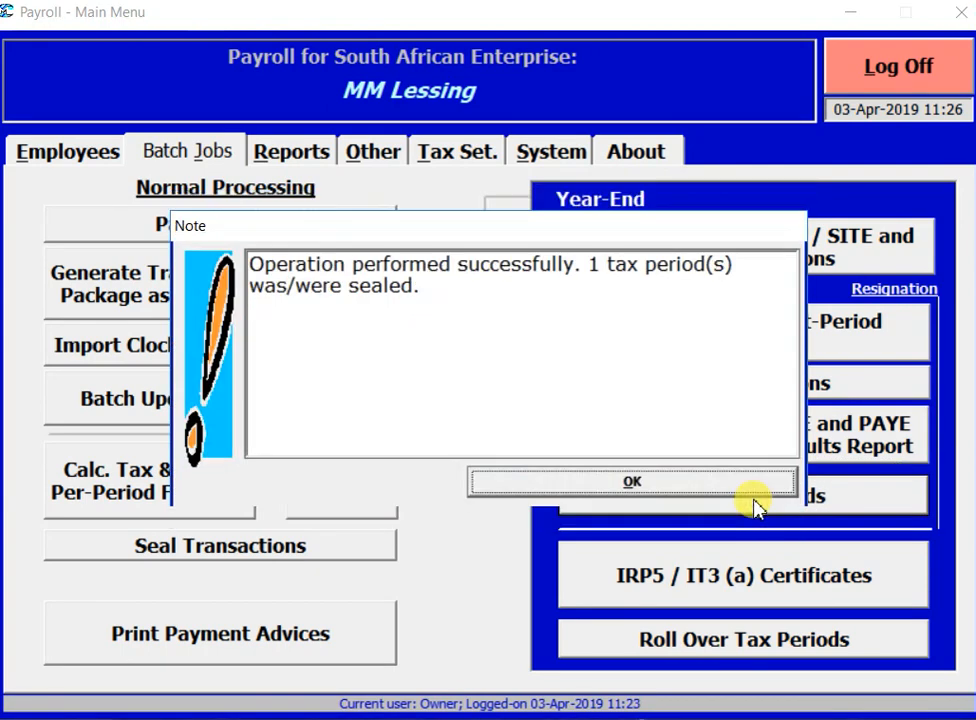
click(751, 485)
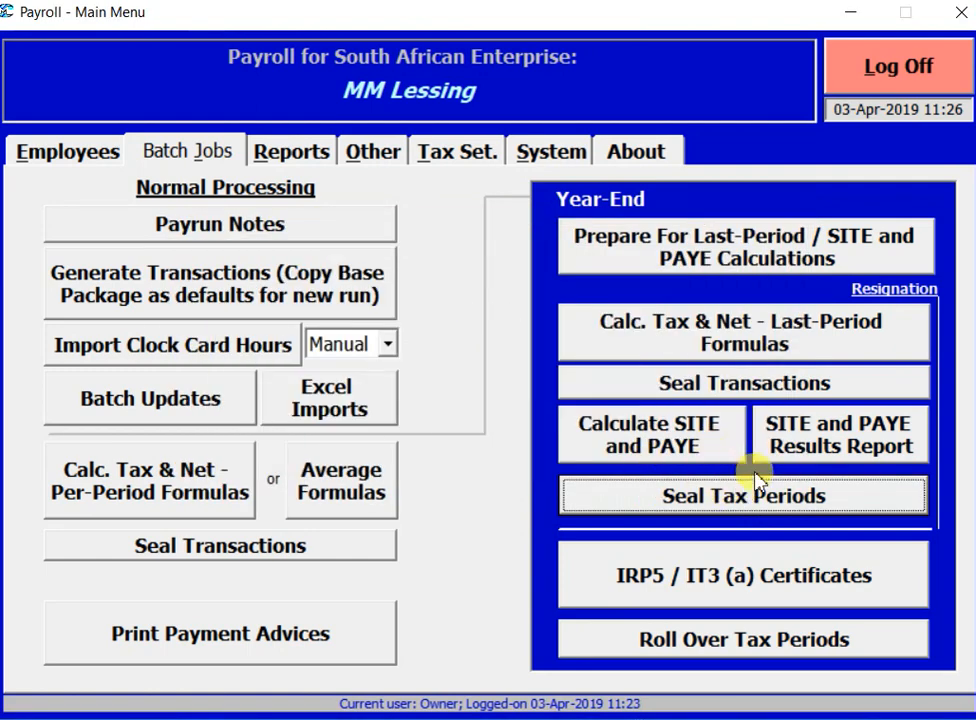
Step: Generate the 2019 end-February IRP 5 transactions-based submission, numbering one tax period
click(778, 594)
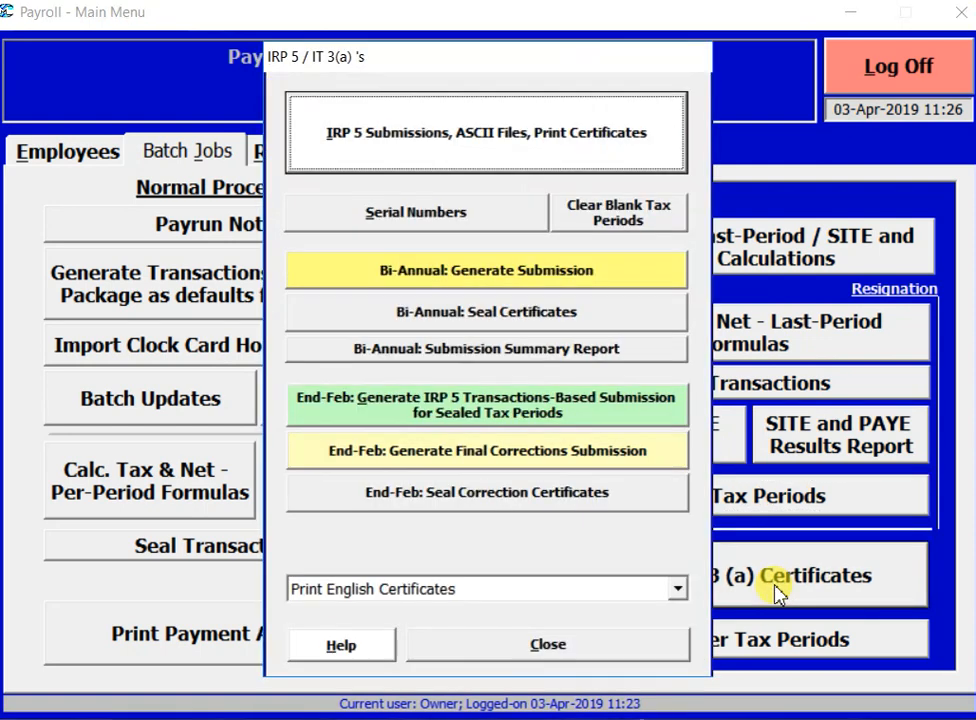
click(499, 408)
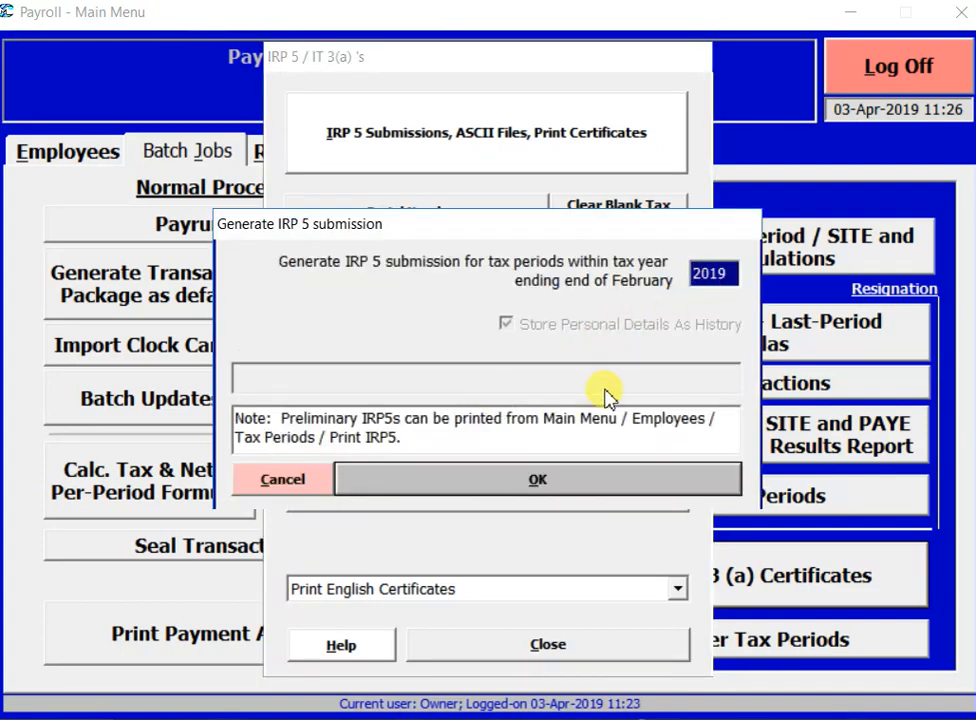
click(590, 489)
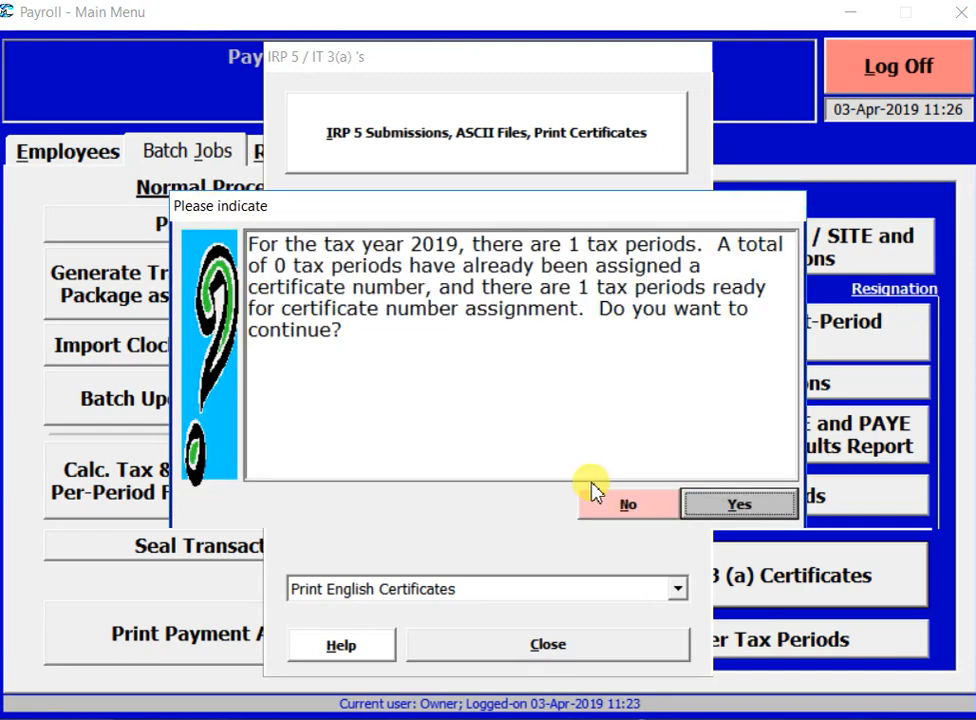
click(719, 512)
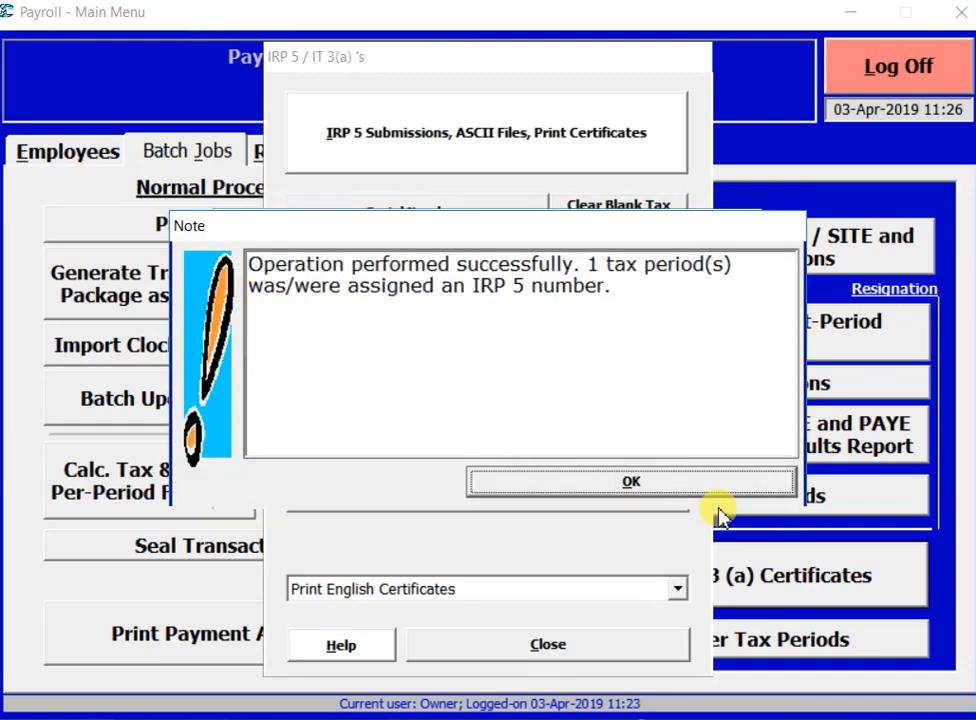
click(601, 487)
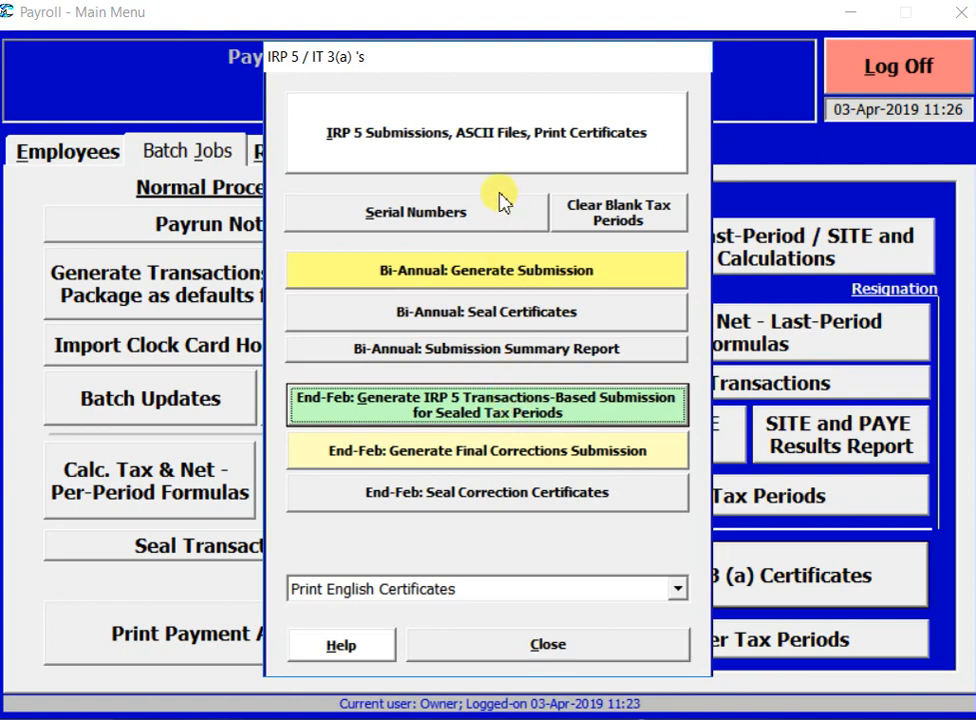
Step: Switch the 2019 end-February submission (generation 0032) from TEST to Live
click(487, 133)
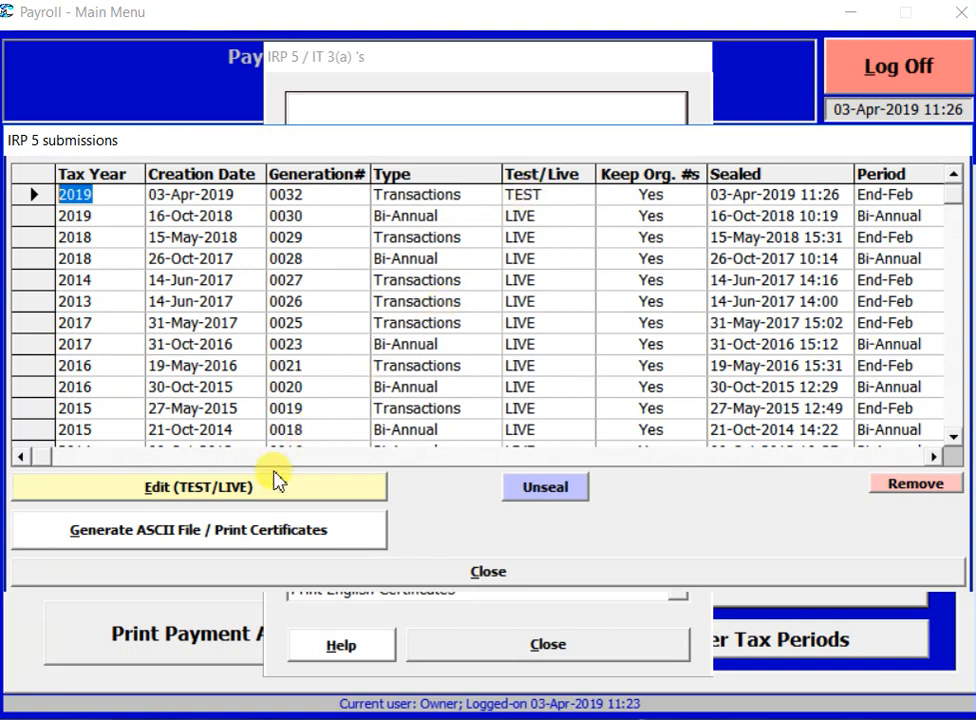
click(222, 500)
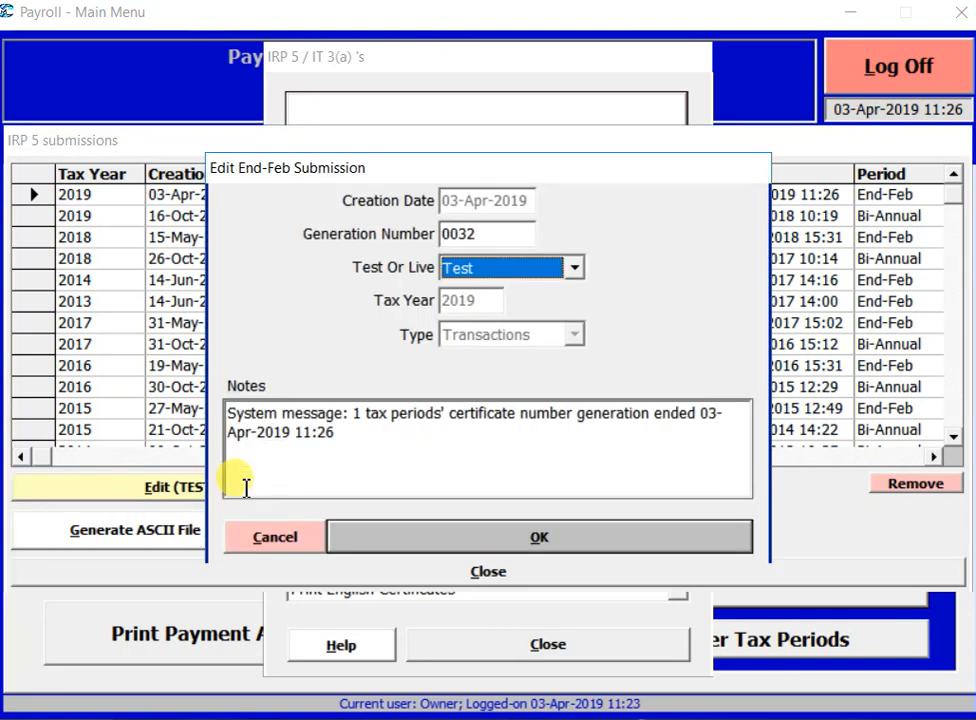
click(574, 268)
click(541, 296)
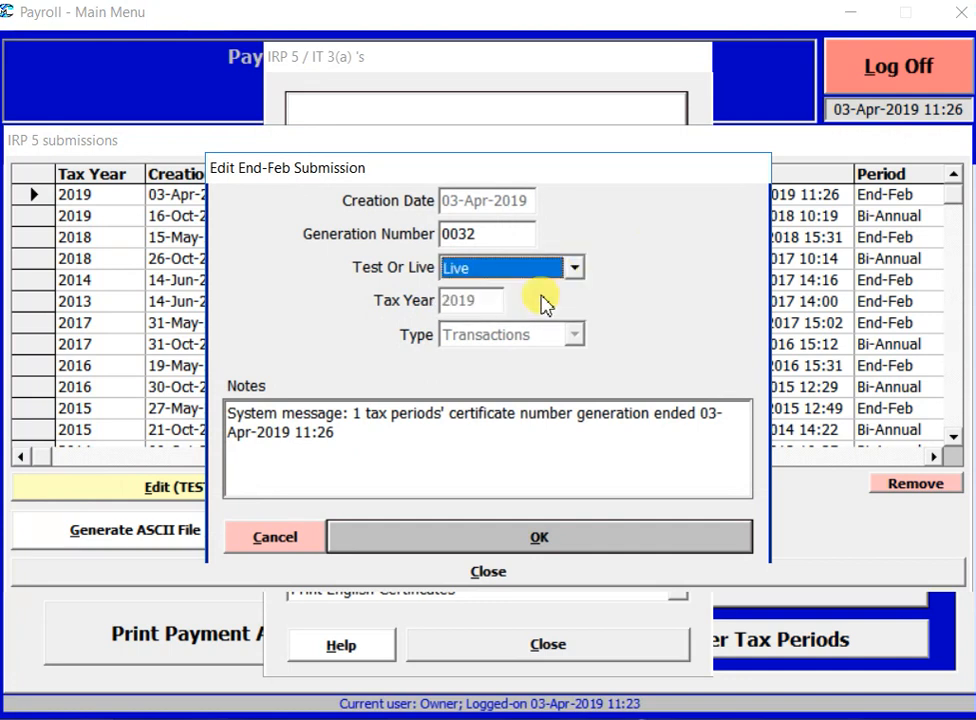
click(497, 533)
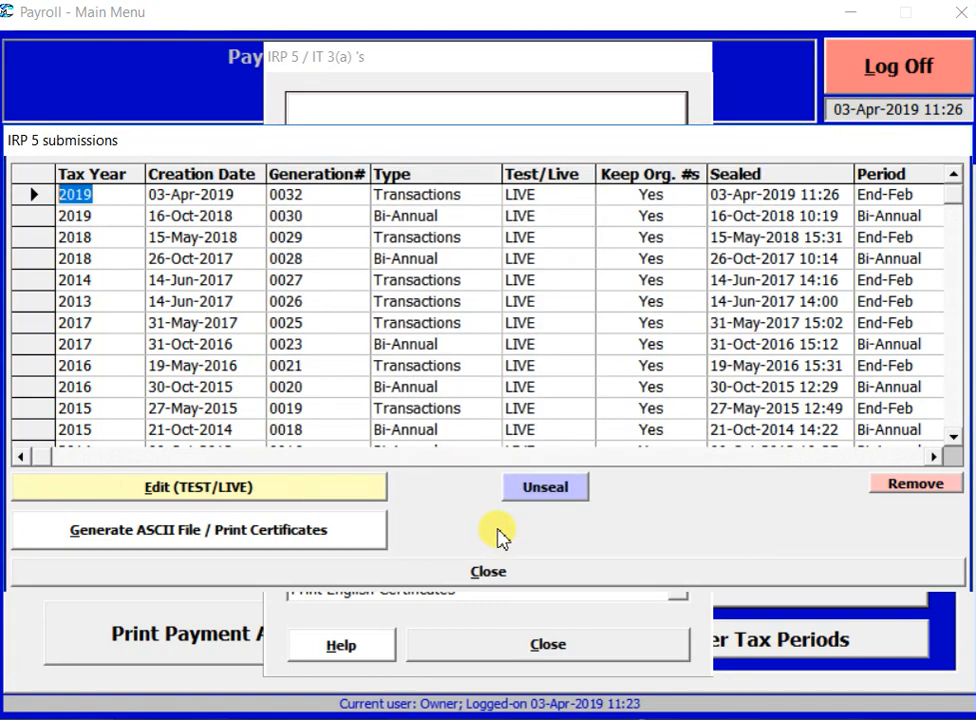
Step: Export one certificate to C:\Mirror\IRP5.19, then close the ASCII and submissions windows
click(216, 540)
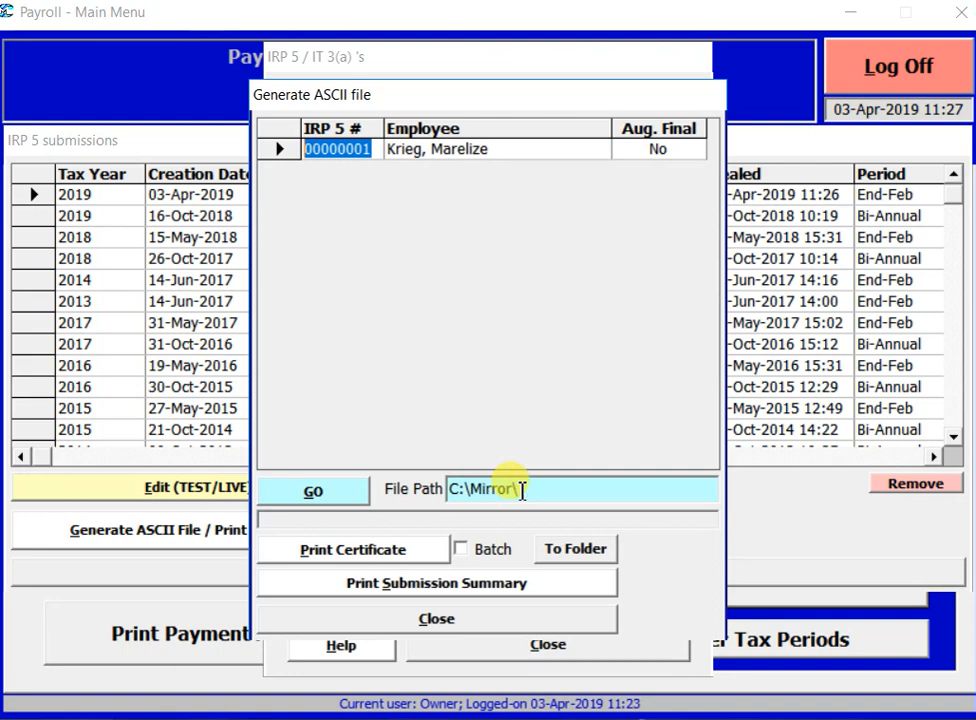
click(334, 492)
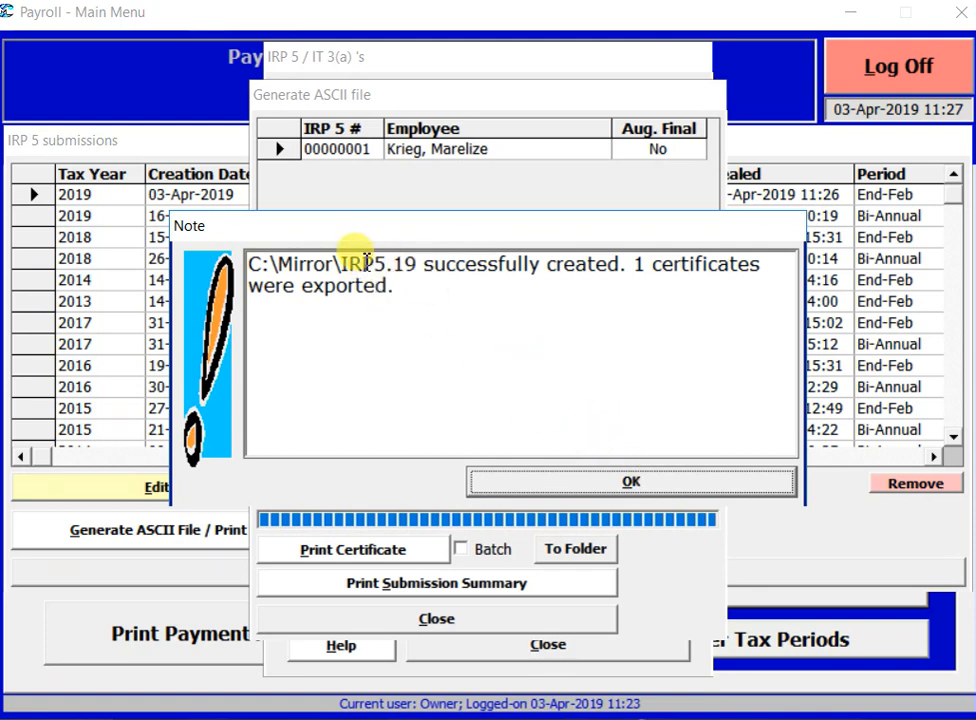
click(608, 477)
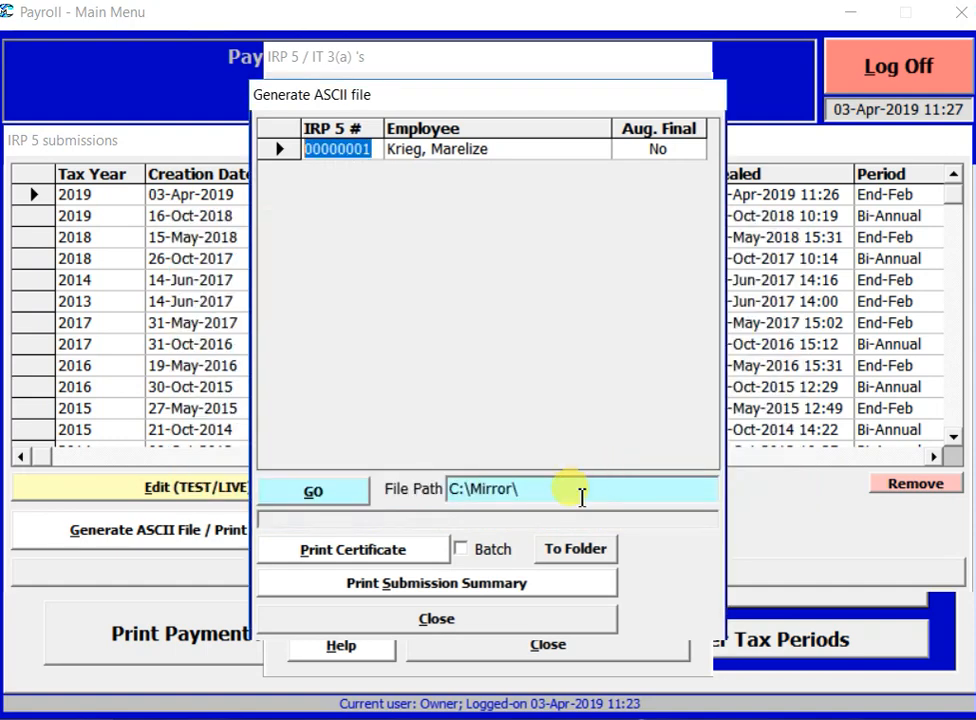
click(532, 620)
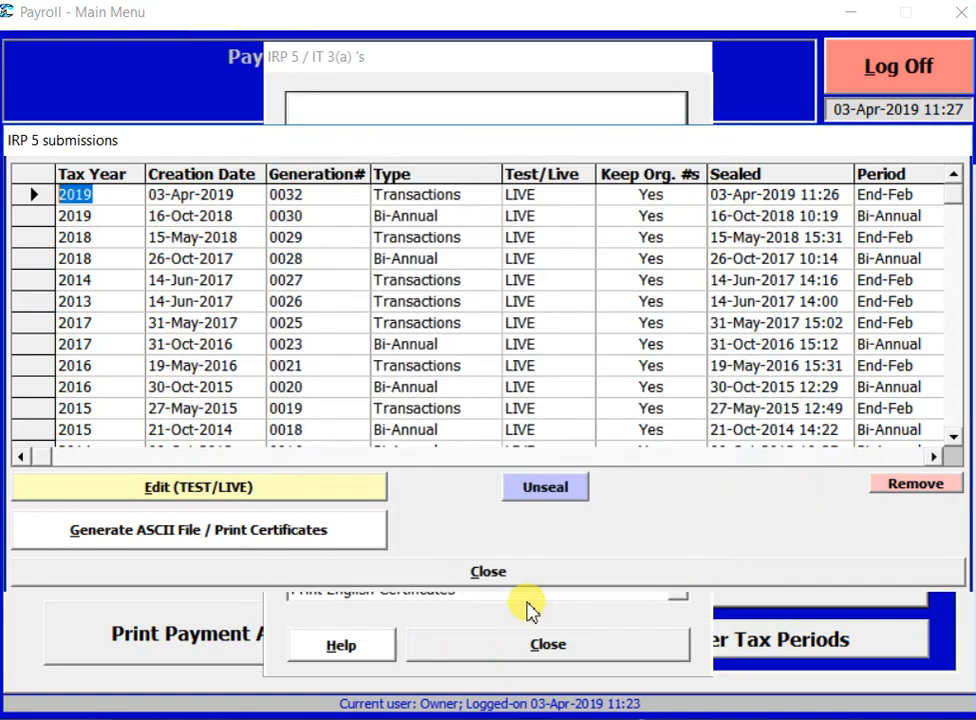
click(501, 570)
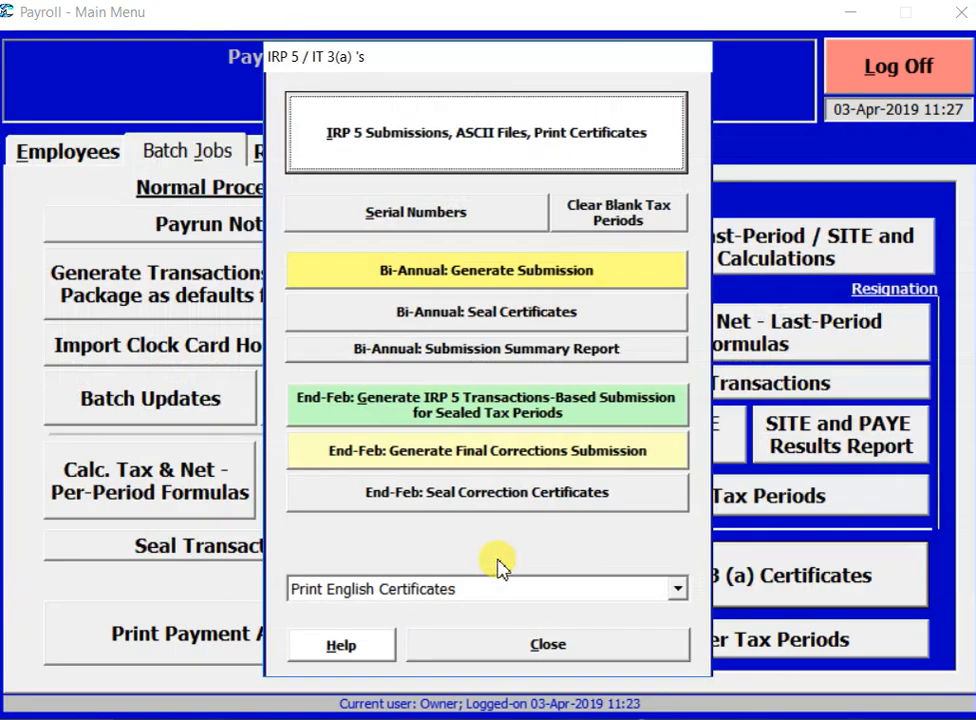
Step: Date the EMP 501 annual declaration 28 February 2019 and print it to Excel
click(548, 645)
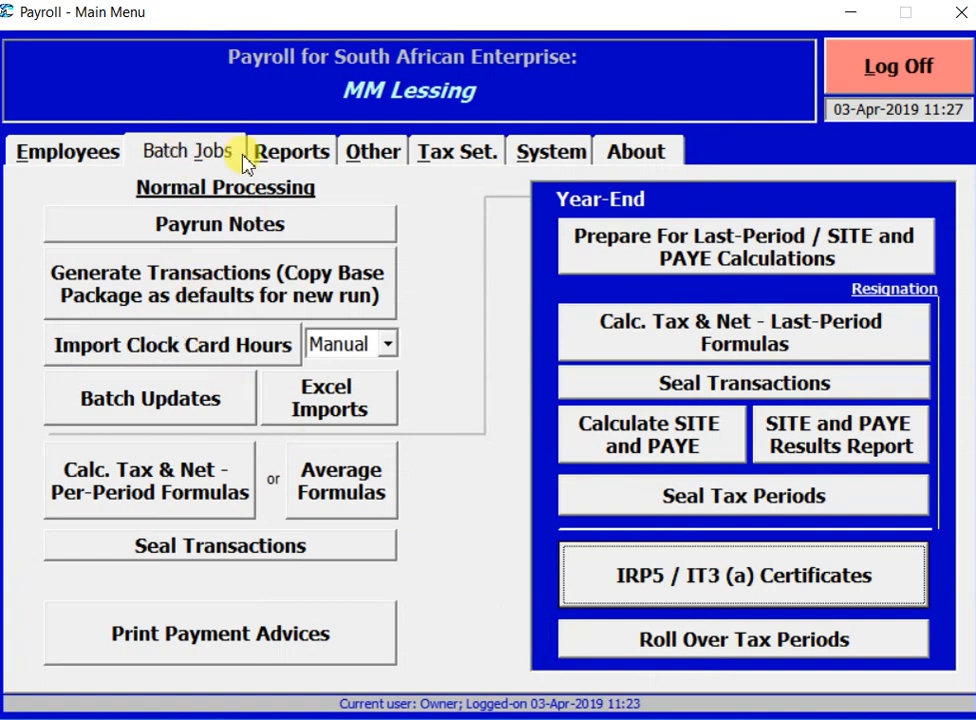
click(295, 152)
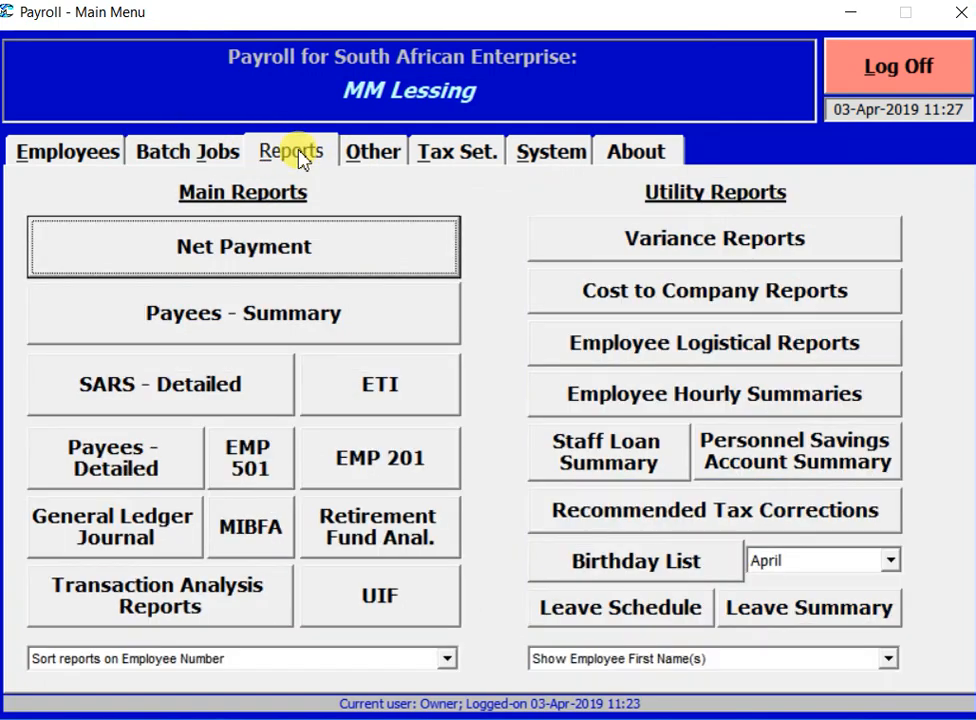
click(250, 465)
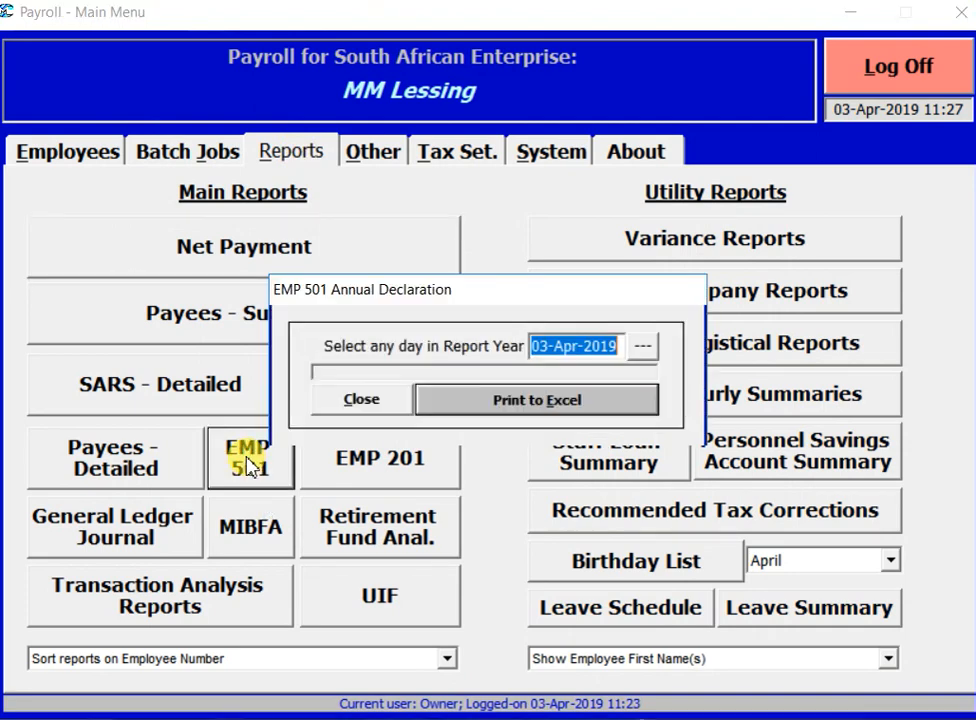
click(636, 350)
click(585, 233)
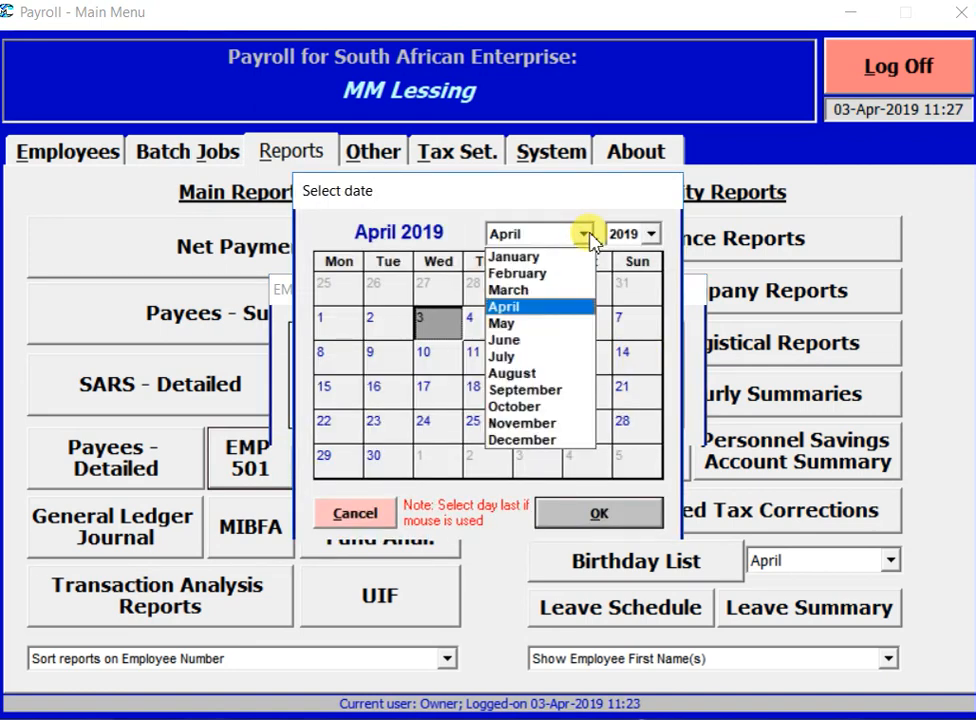
click(554, 257)
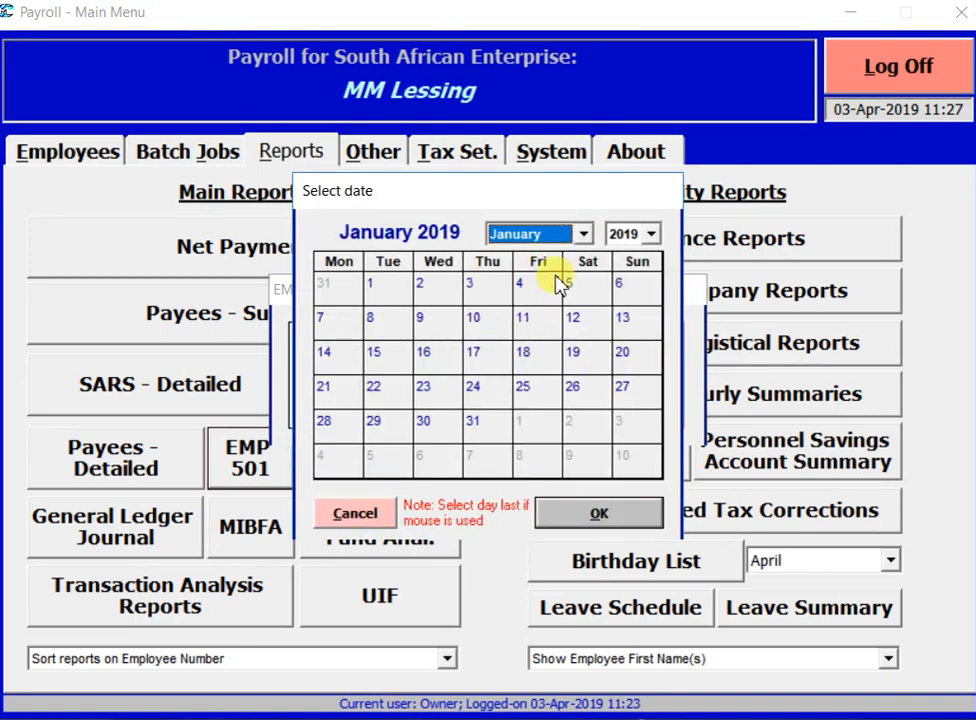
click(583, 235)
click(561, 278)
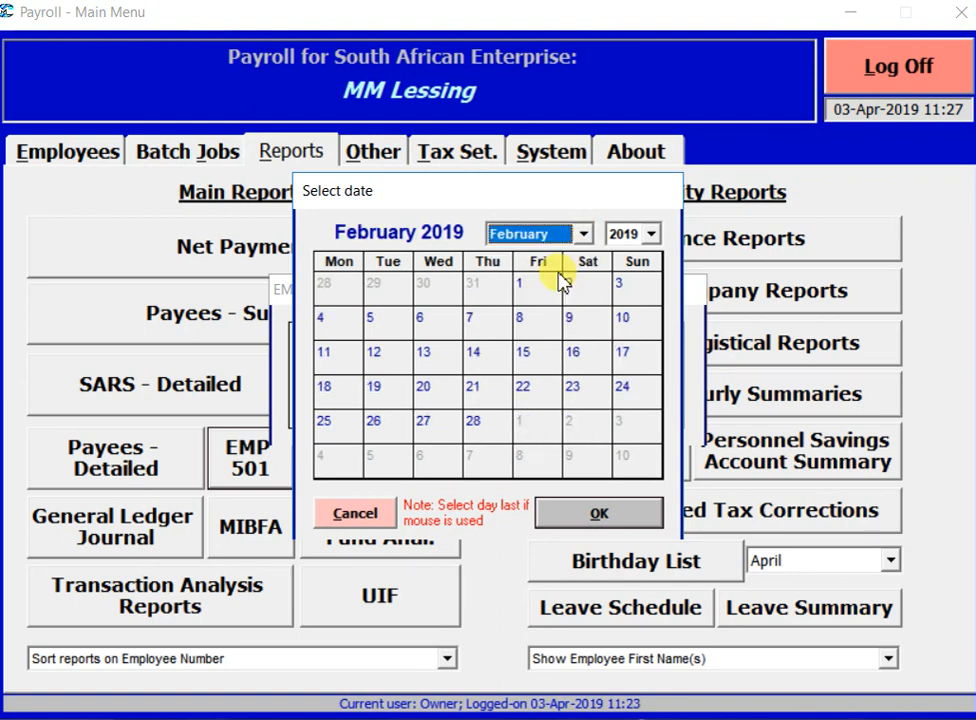
click(487, 422)
click(596, 512)
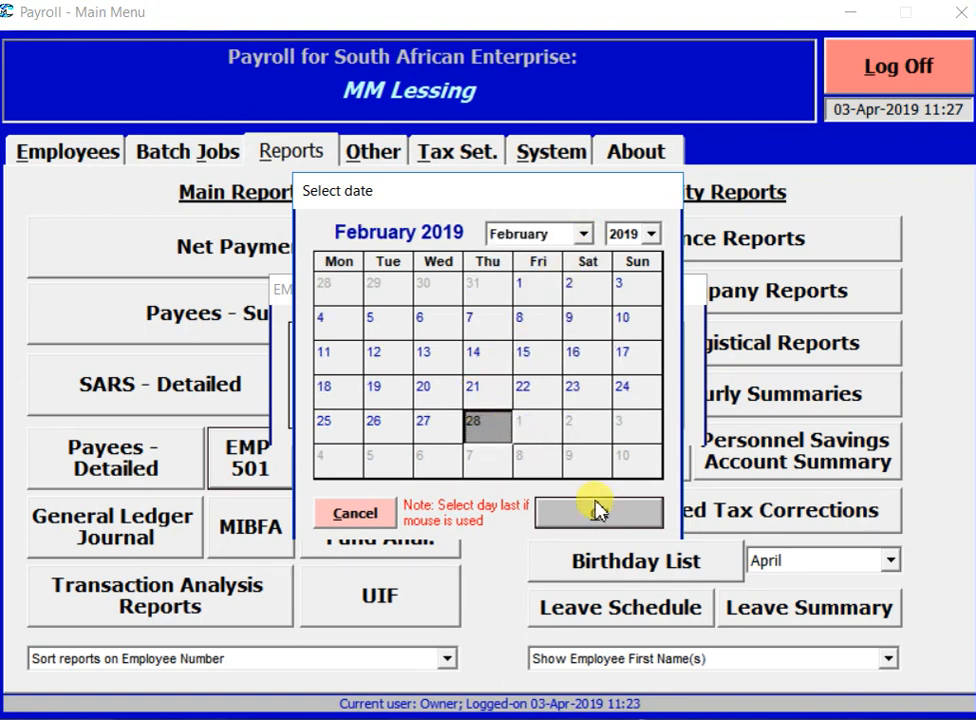
click(517, 401)
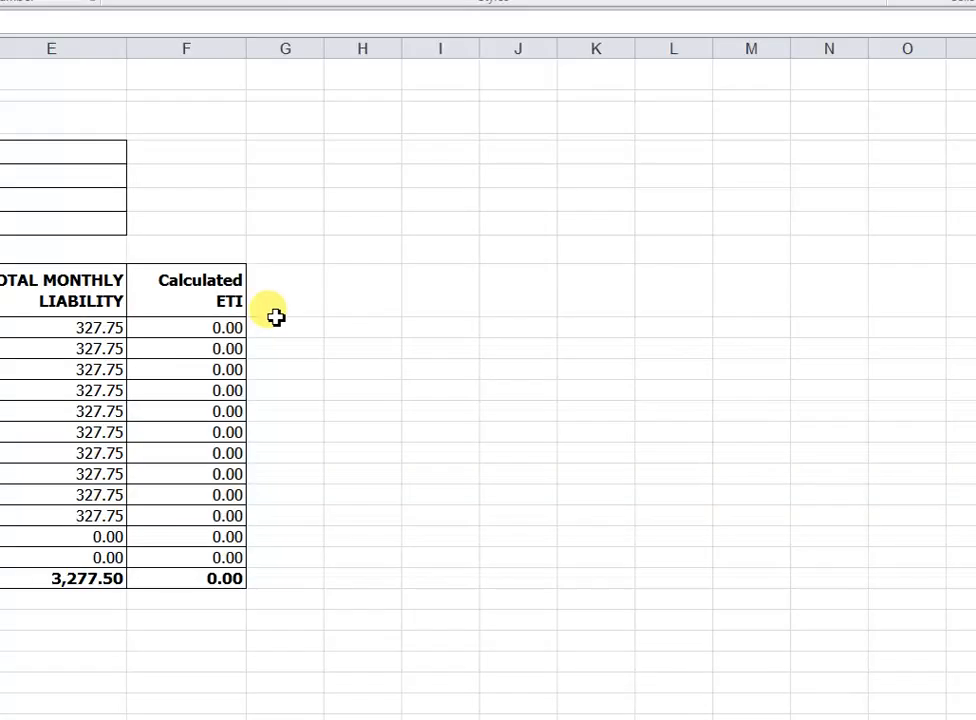